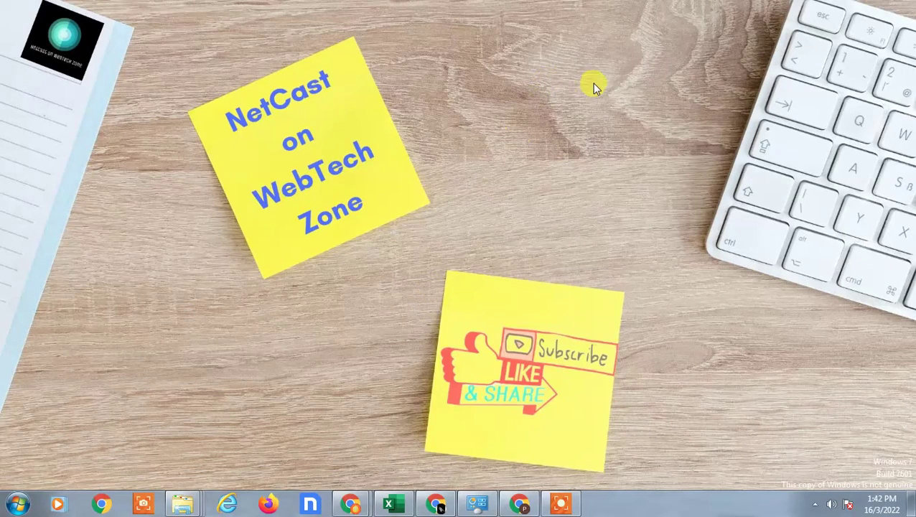
Refresh the Windows desktop three times until the mirrored phone's home screen is showing.
right_click(527, 39)
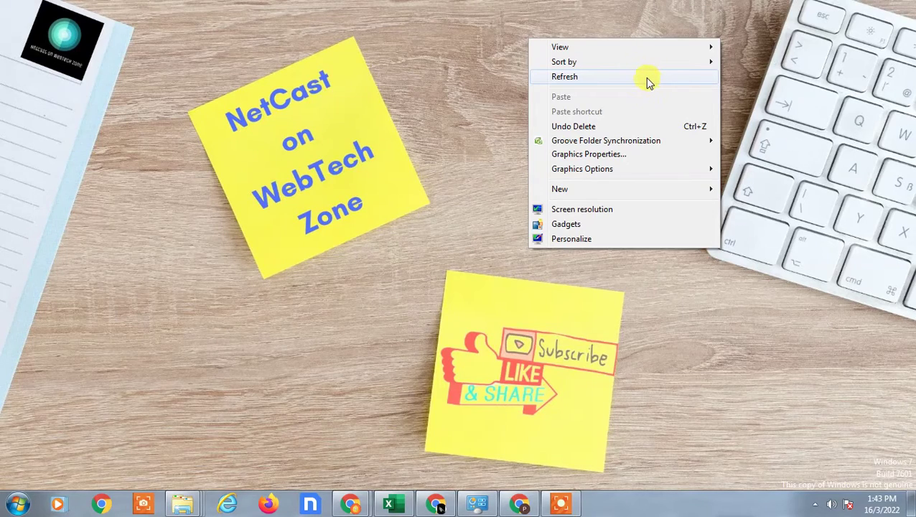
click(644, 78)
right_click(474, 66)
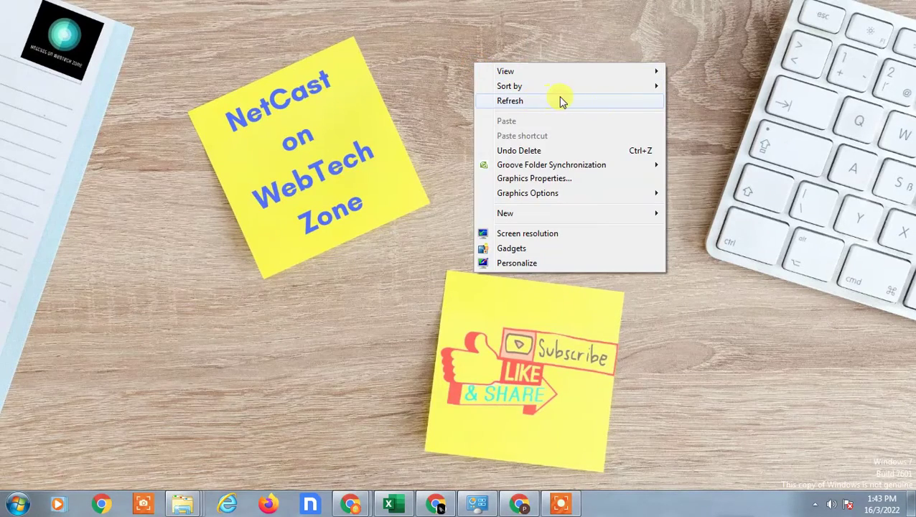
click(573, 102)
right_click(459, 59)
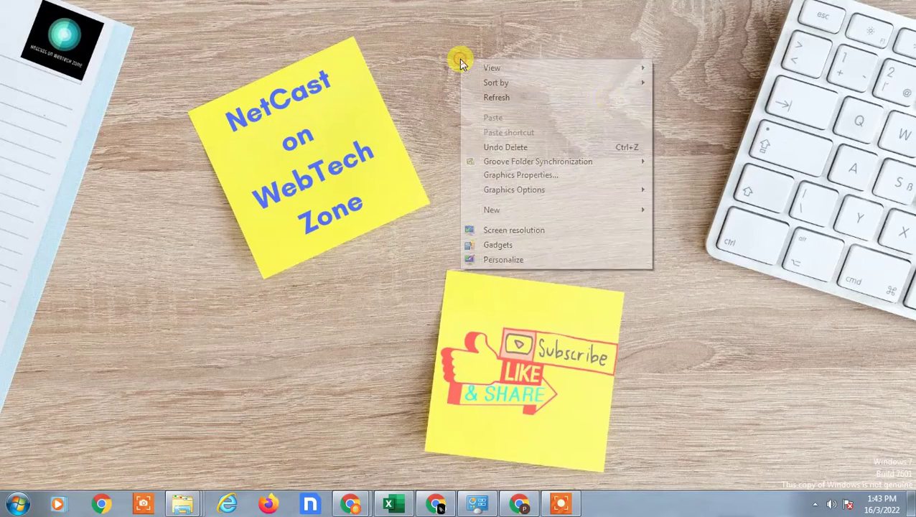
click(537, 101)
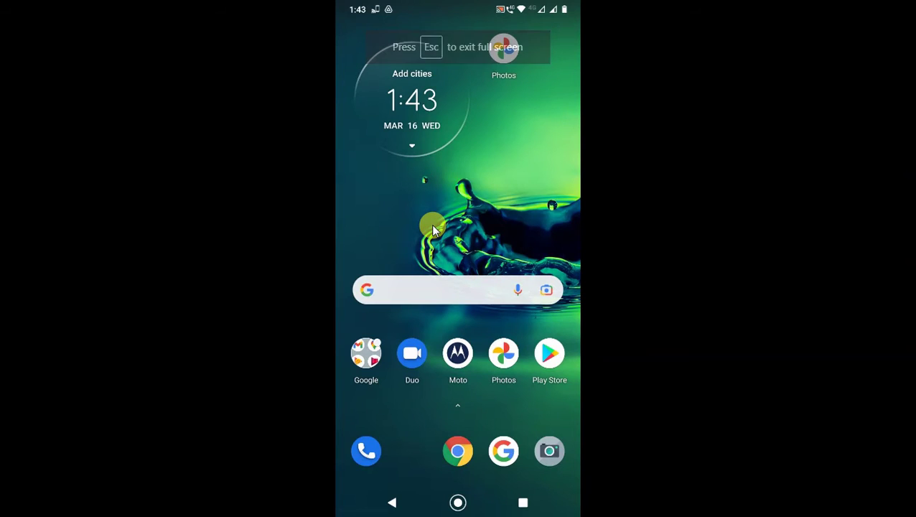
Go to Android Settings > Apps & notifications and open Drive's App info page.
scroll(432, 229, down, 2)
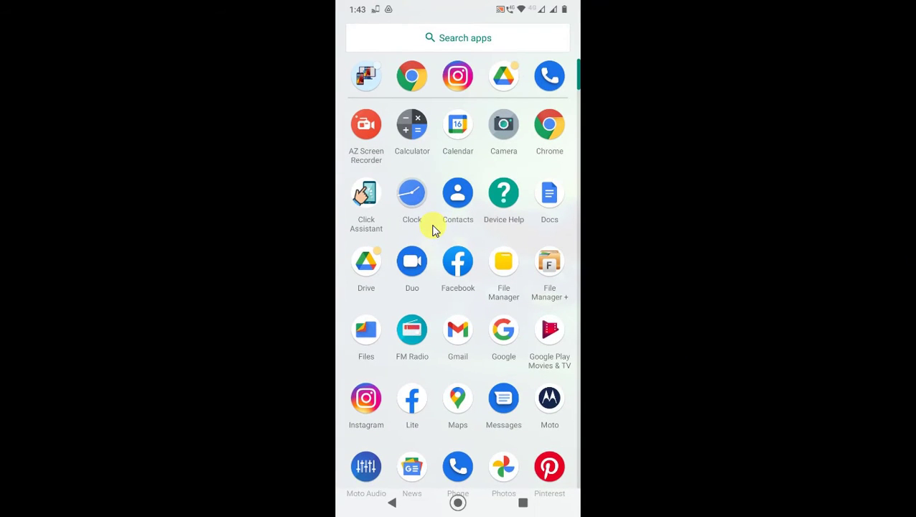
scroll(432, 229, up, 5)
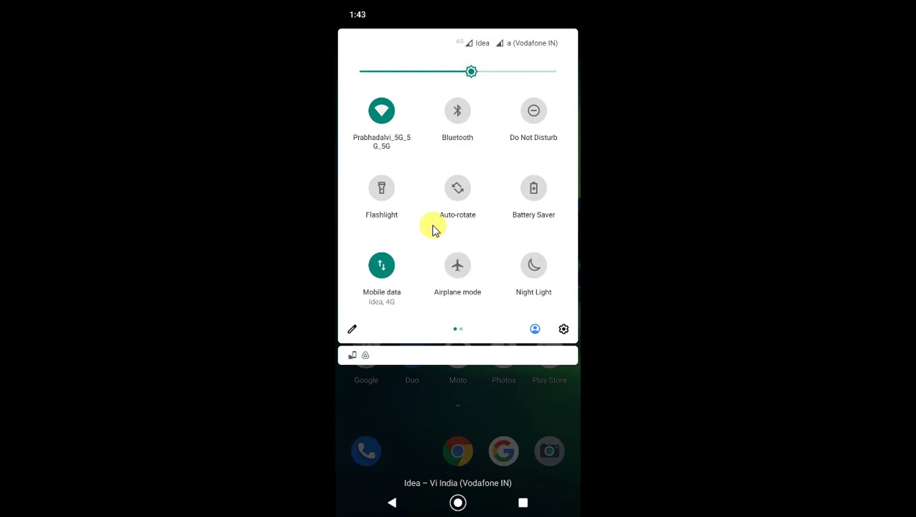
click(507, 271)
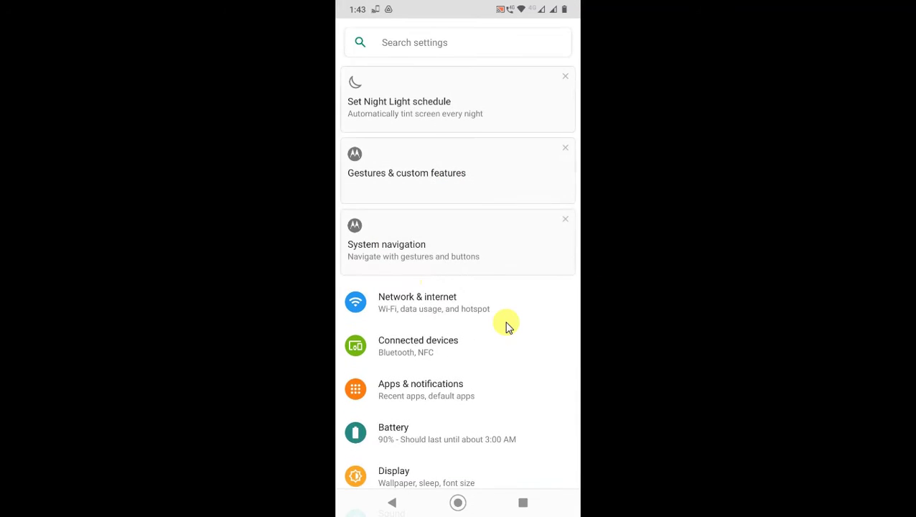
scroll(503, 321, down, 3)
click(465, 279)
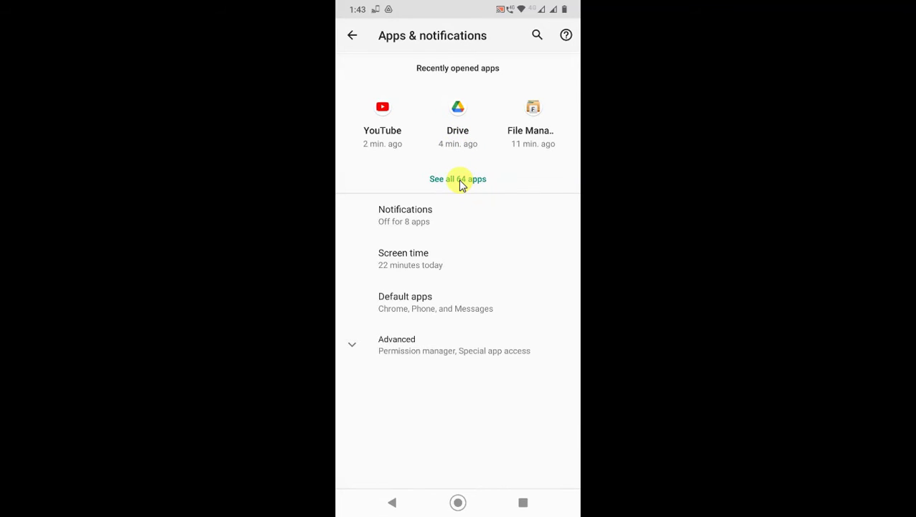
click(456, 126)
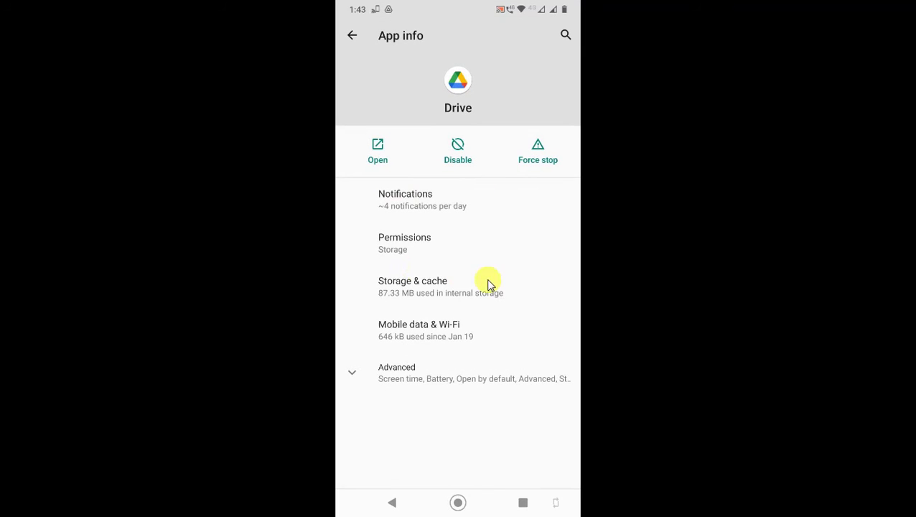
Clear Drive's cache so its storage drops to 81.78 MB, then return home.
click(436, 293)
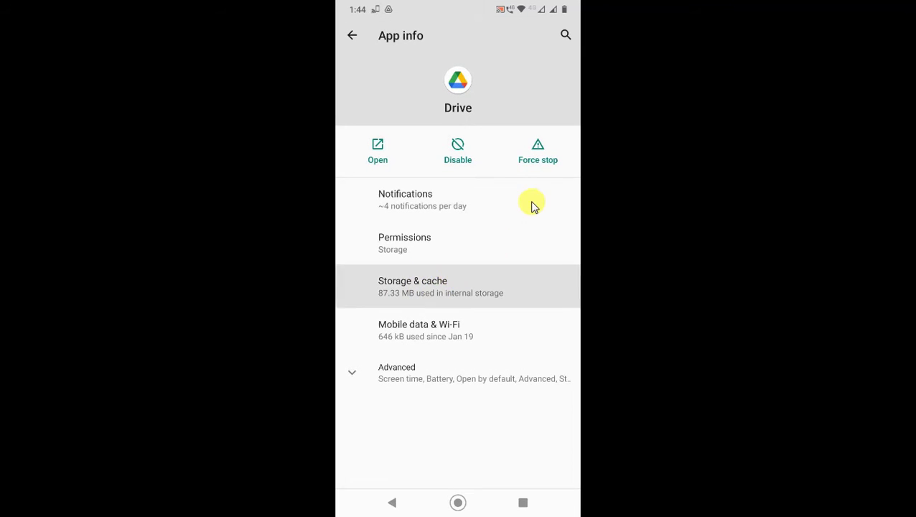
click(514, 167)
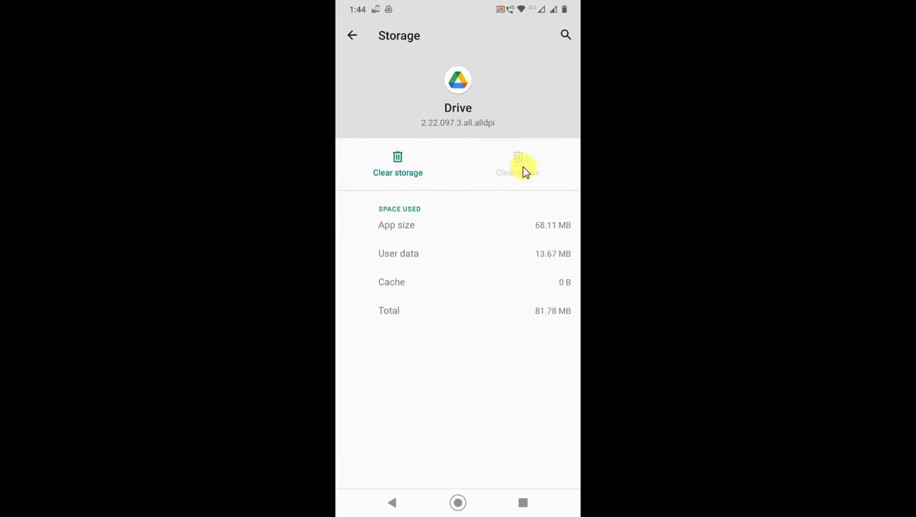
right_click(518, 167)
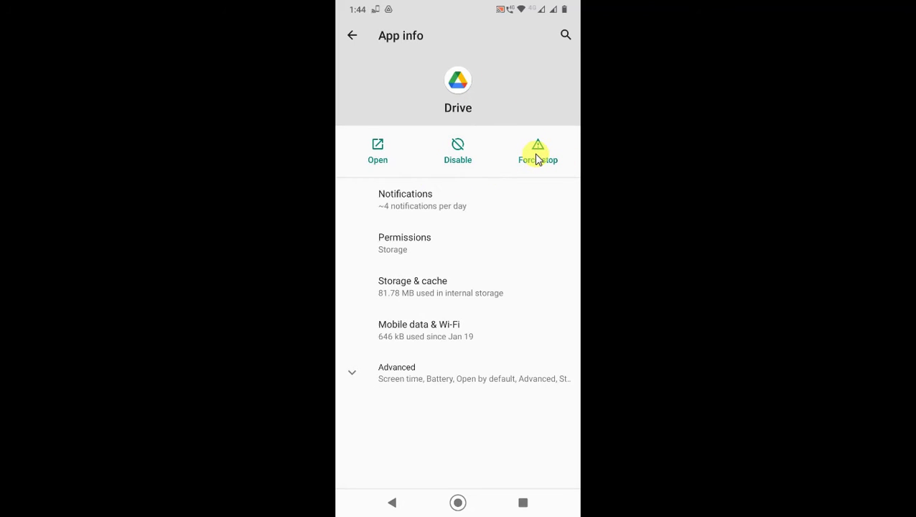
middle_click(474, 214)
Search the Play Store for 'driv', check that Google Drive needs no update, and open it.
scroll(476, 208, down, 2)
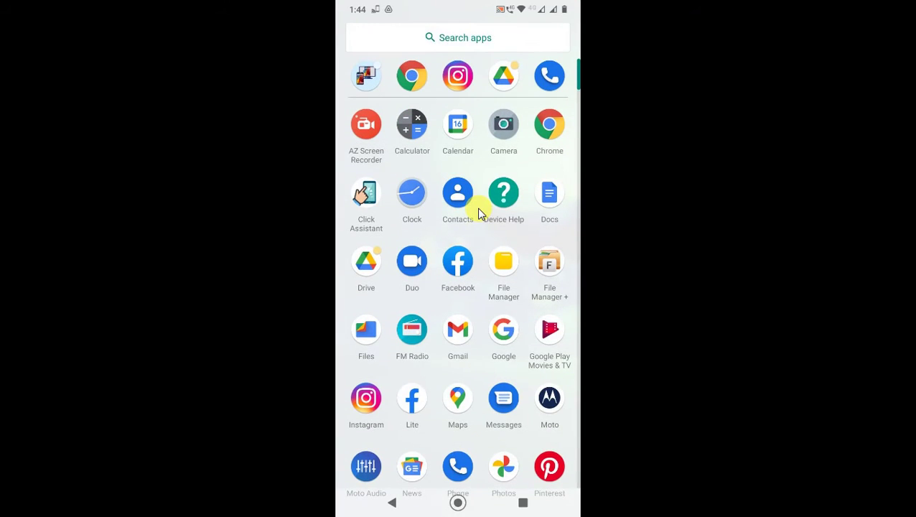
text(Pl)
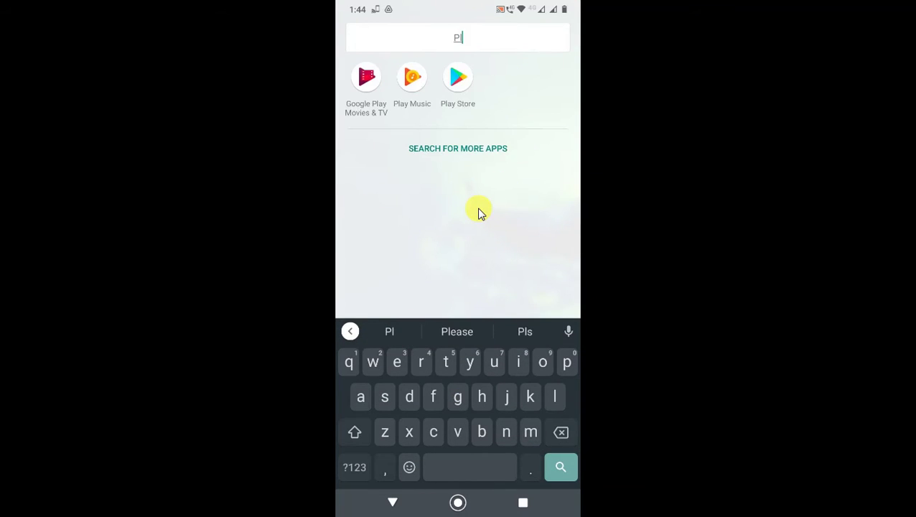
click(458, 75)
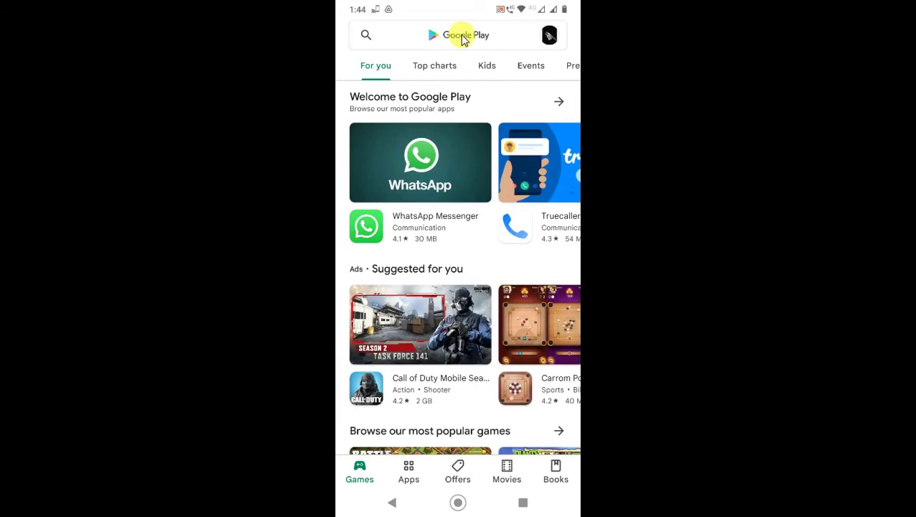
click(465, 38)
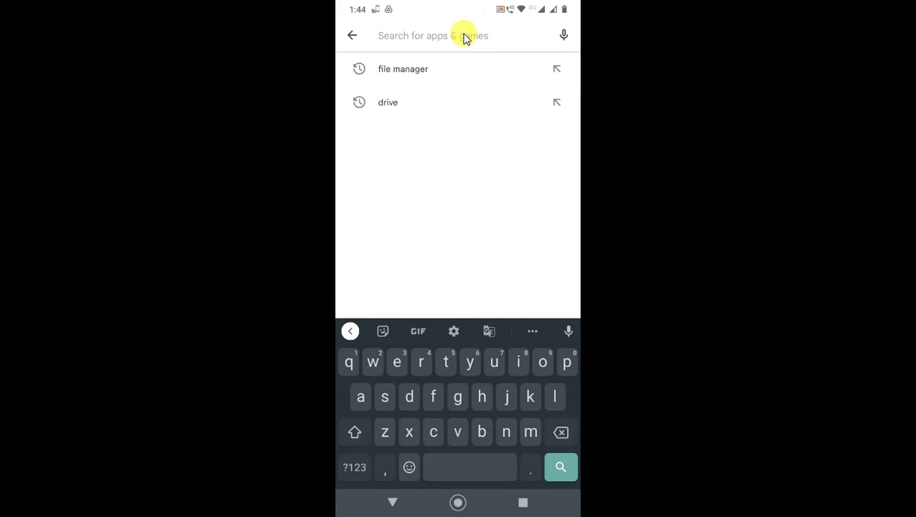
text(drive)
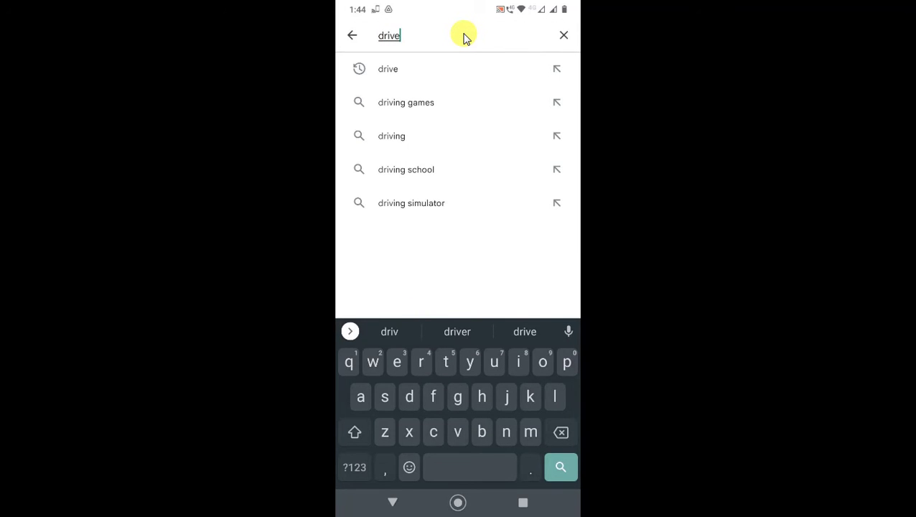
key(Return)
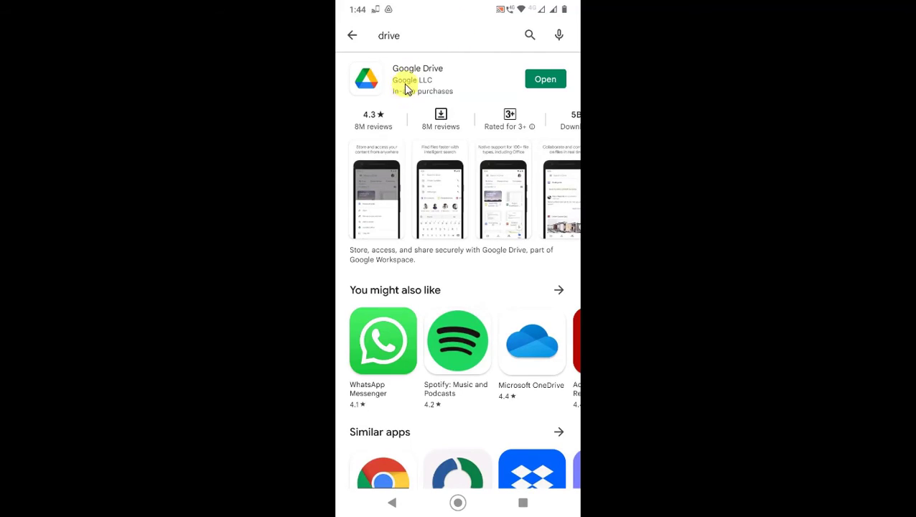
click(405, 81)
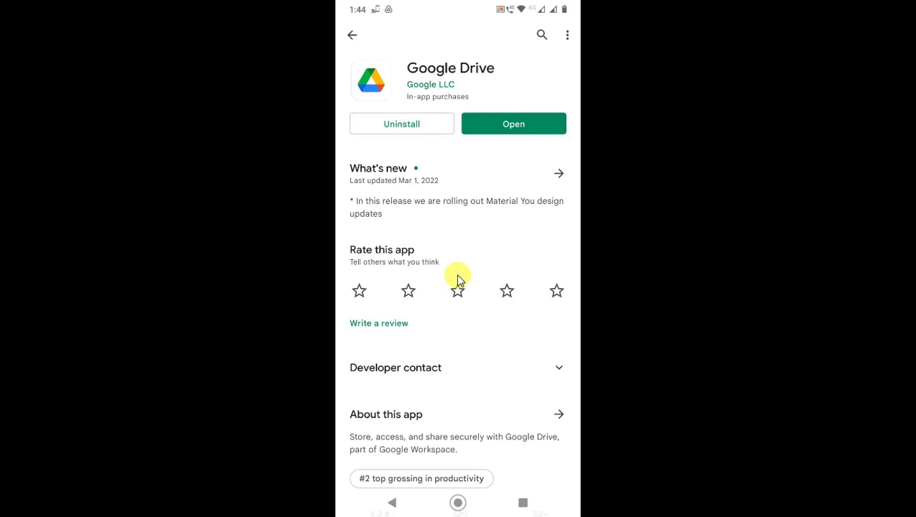
click(516, 125)
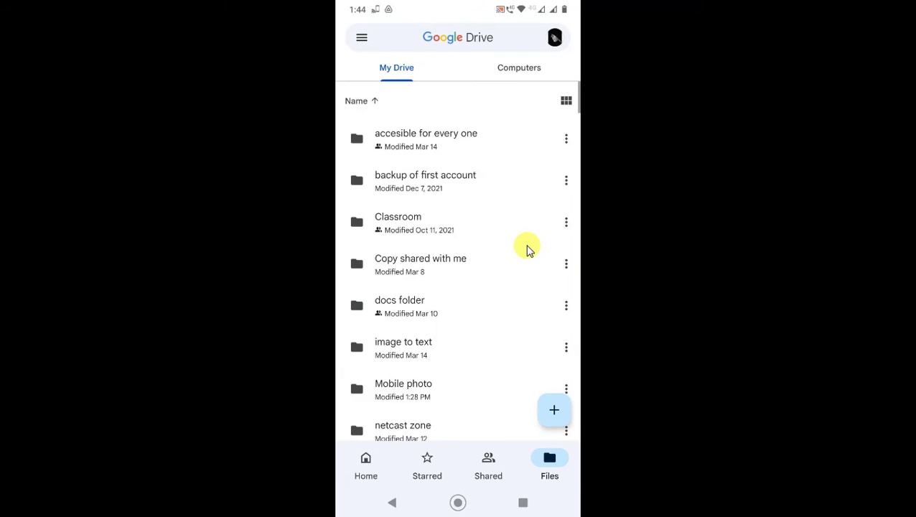
Open Google Drive's Settings page from the navigation drawer.
click(361, 40)
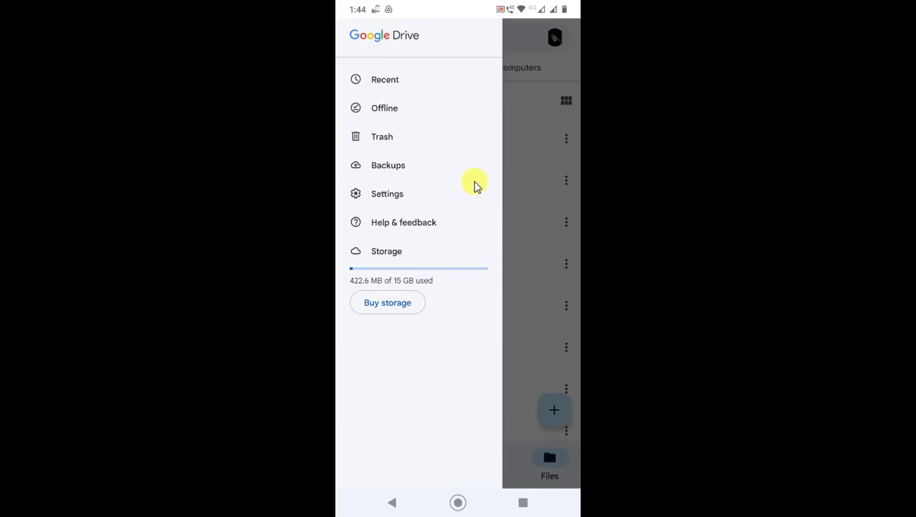
click(386, 196)
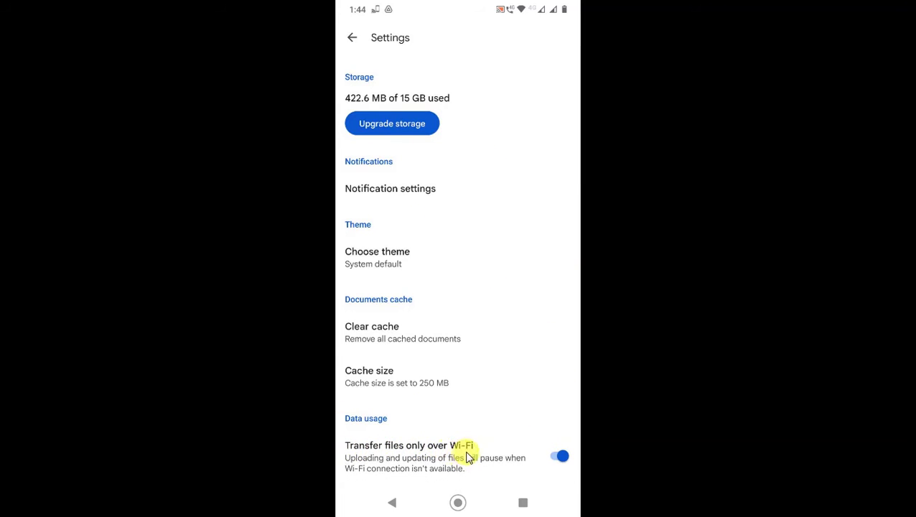
Turn 'Transfer files only over Wi-Fi' off, accept the data warning, turn it back on, and return to My Drive.
click(562, 457)
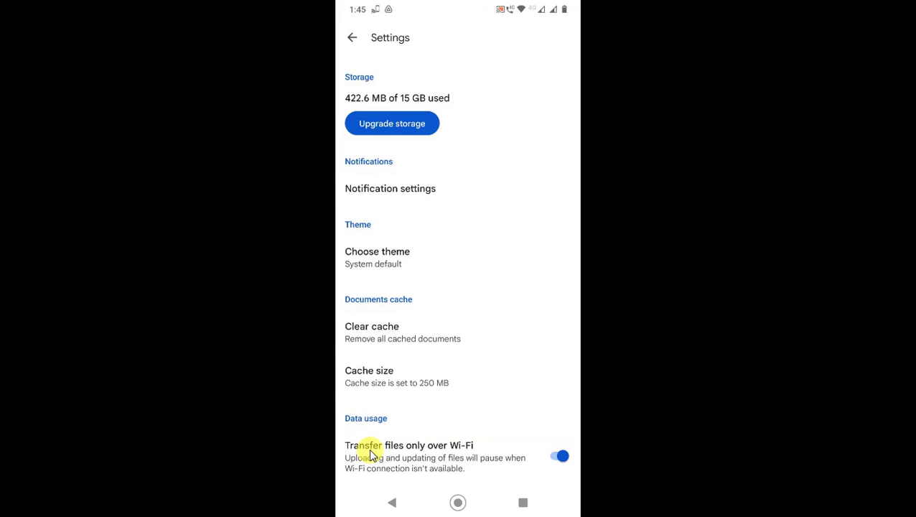
click(562, 456)
click(561, 450)
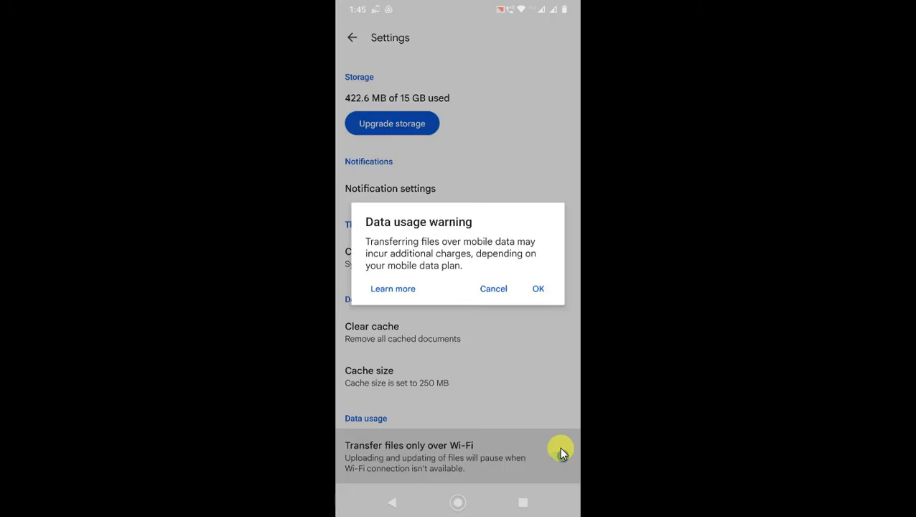
key(Return)
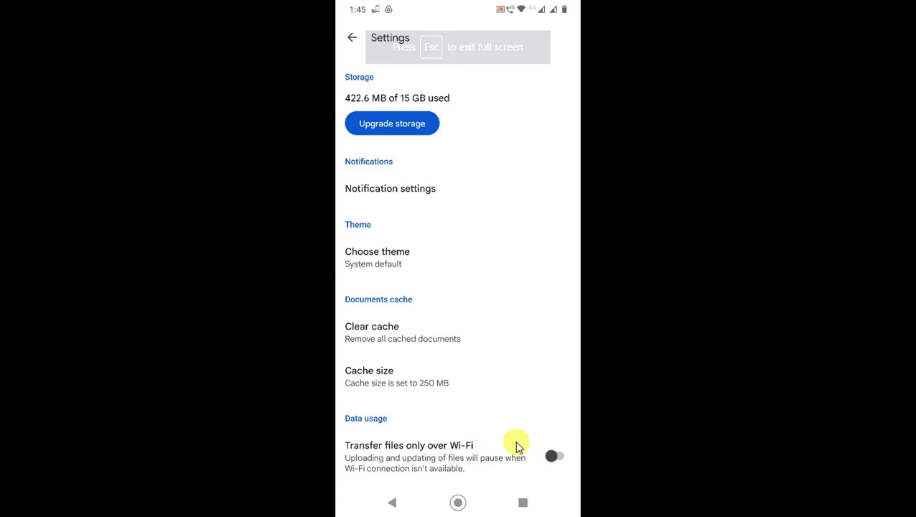
click(543, 462)
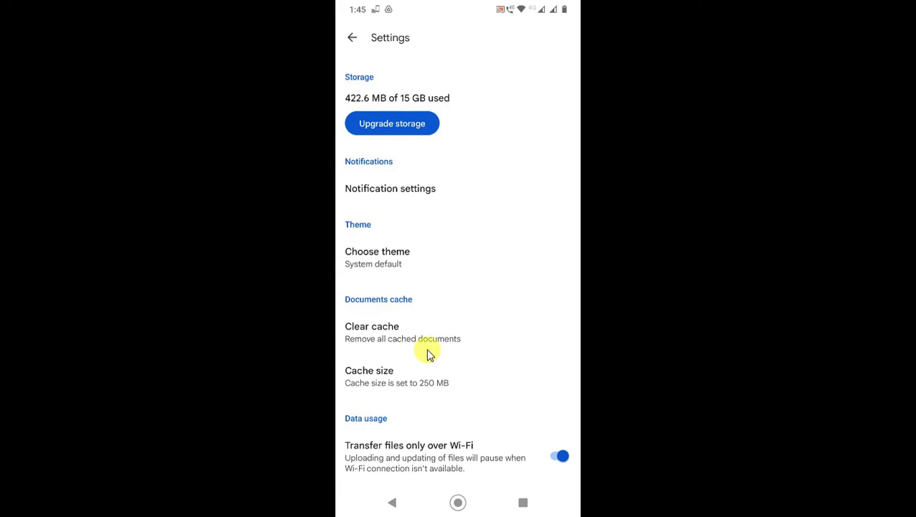
right_click(477, 364)
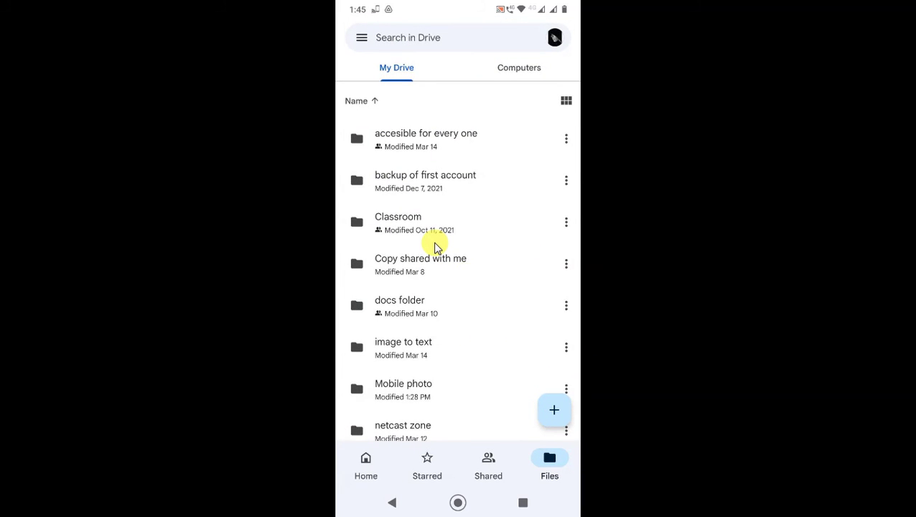
Go to the home screen and return to Google Drive through Recents.
middle_click(532, 328)
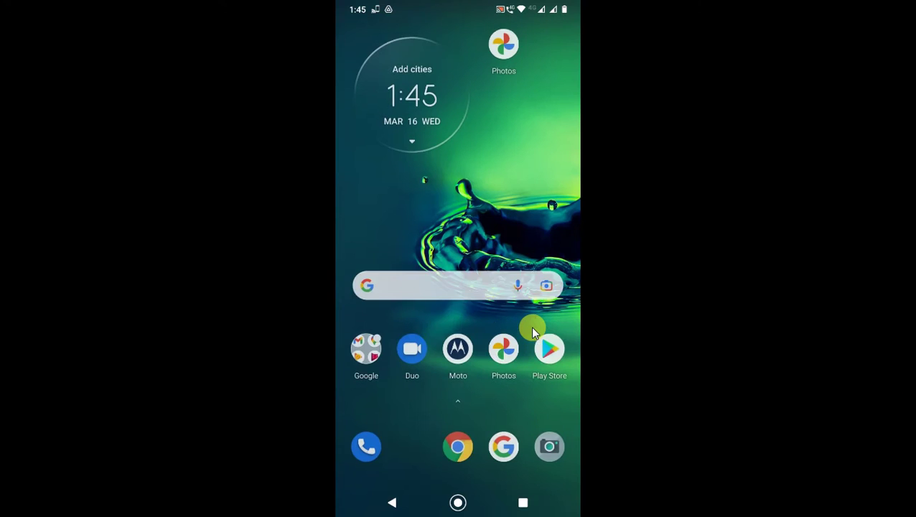
key(alt+s)
click(525, 327)
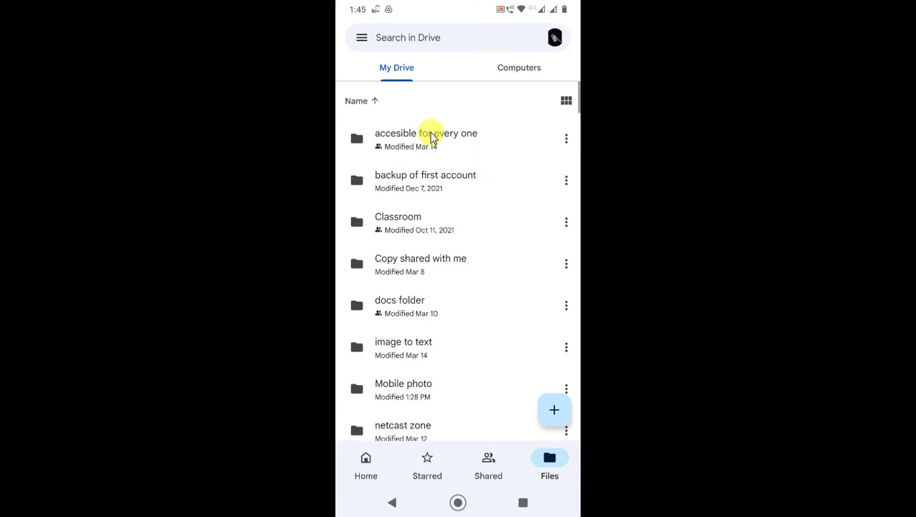
Check Drive's storage use of 422.6 MB of 15 GB, then exit to the home screen.
click(354, 51)
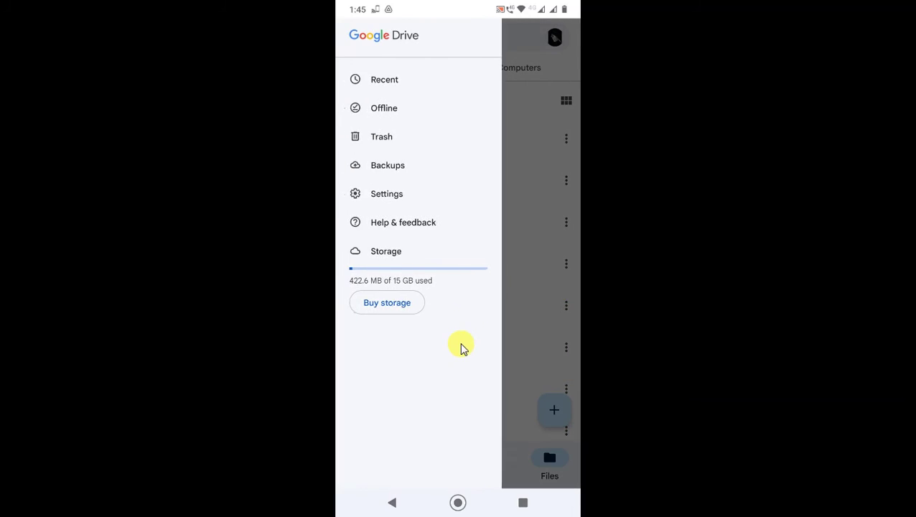
click(557, 295)
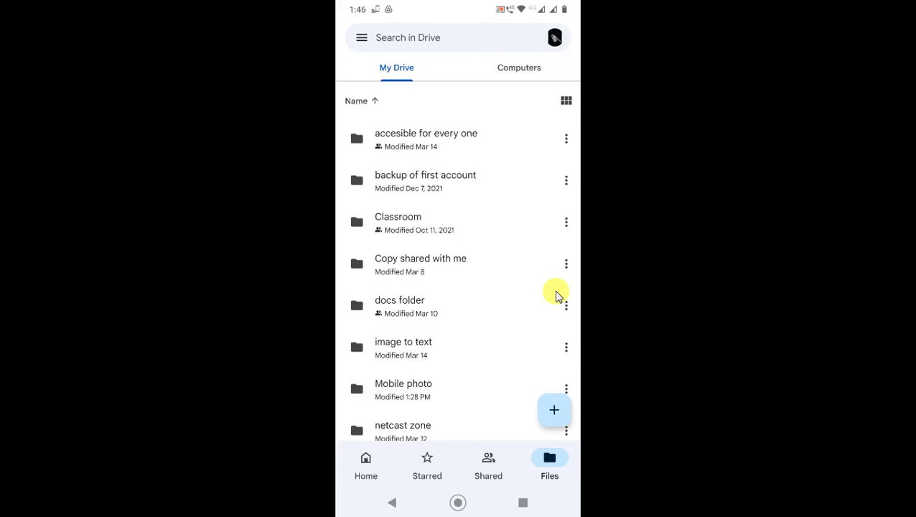
click(363, 37)
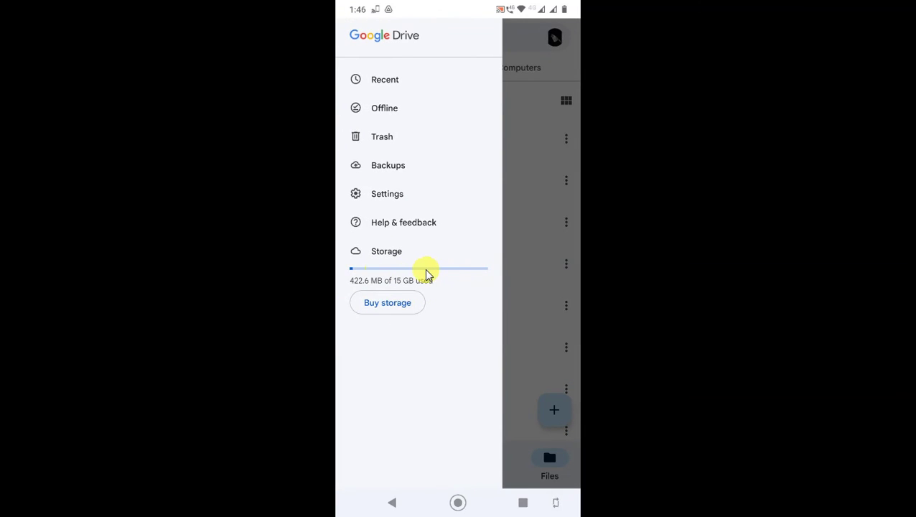
right_click(421, 272)
middle_click(421, 272)
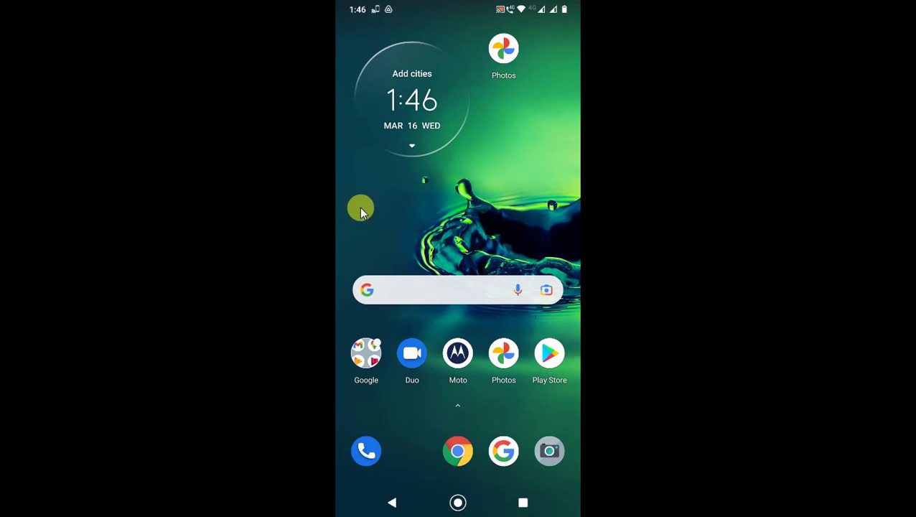